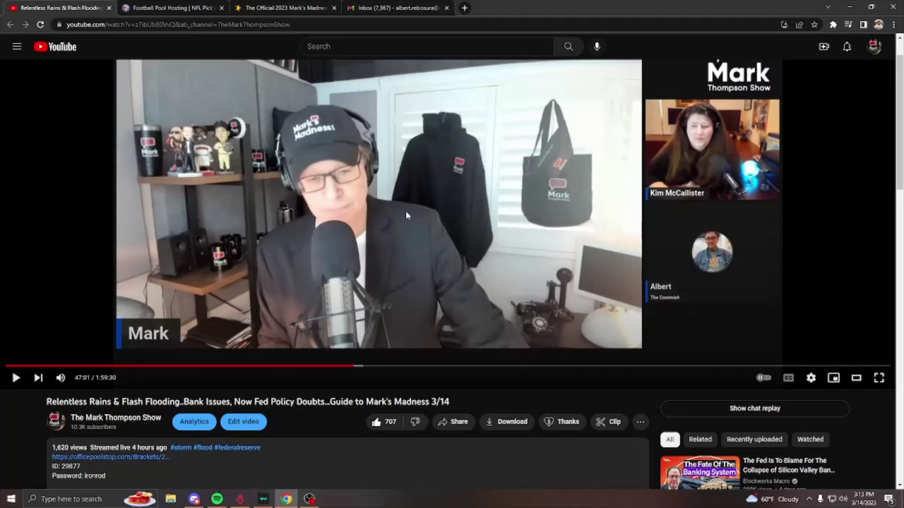
Open the officepoolstop.com Mark's Madness bracket link from the video description
scroll(397, 214, up, 1)
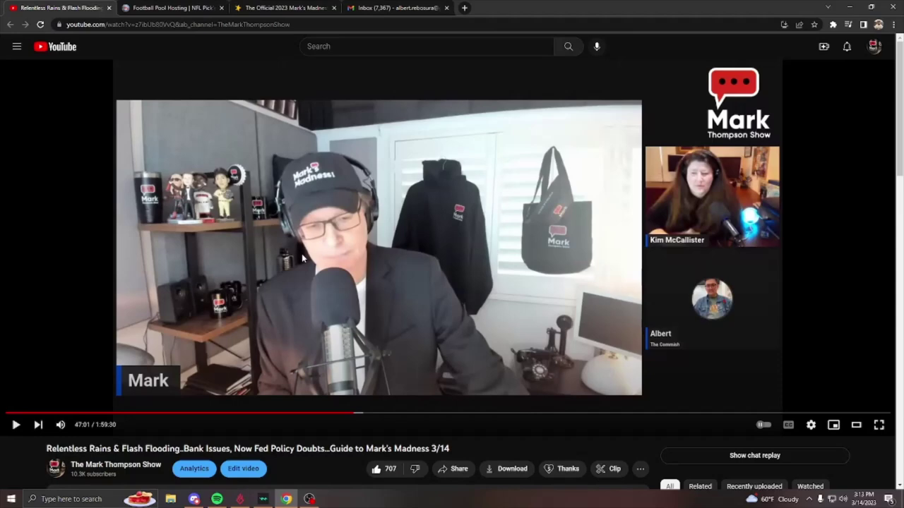
scroll(302, 258, down, 2)
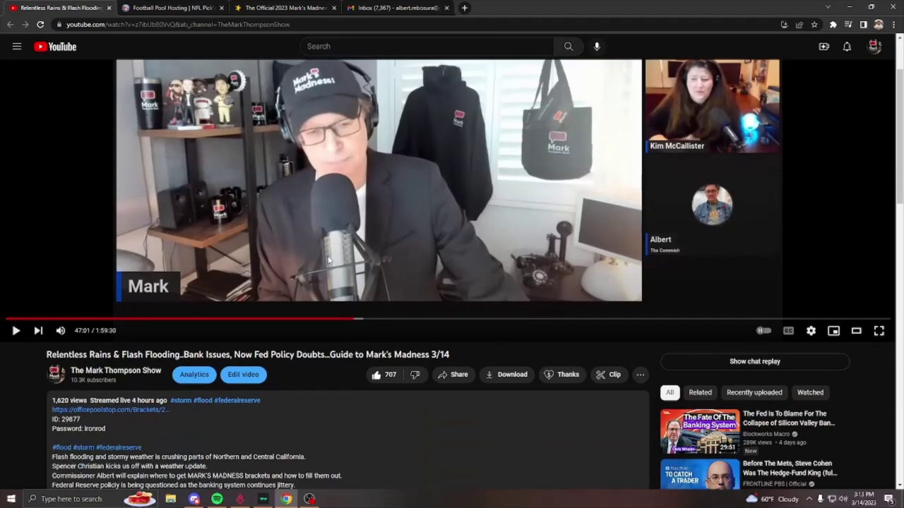
scroll(336, 262, down, 2)
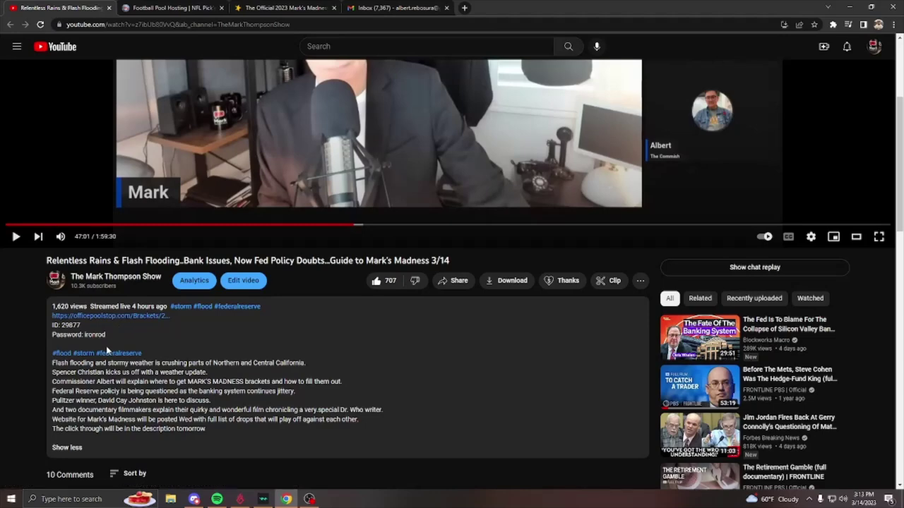
click(137, 317)
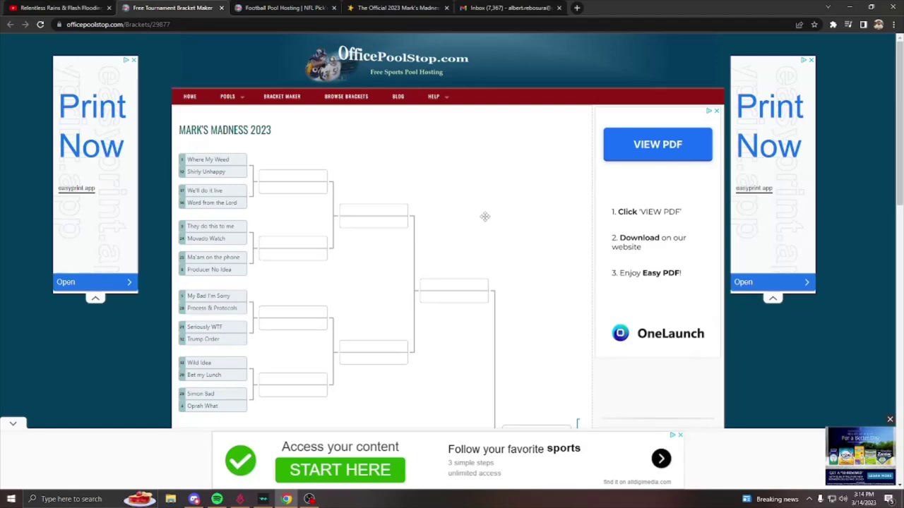
Look over the bracket's first-round matchups down to the league-join note at the bottom
scroll(484, 218, down, 3)
scroll(484, 219, up, 3)
scroll(483, 220, down, 3)
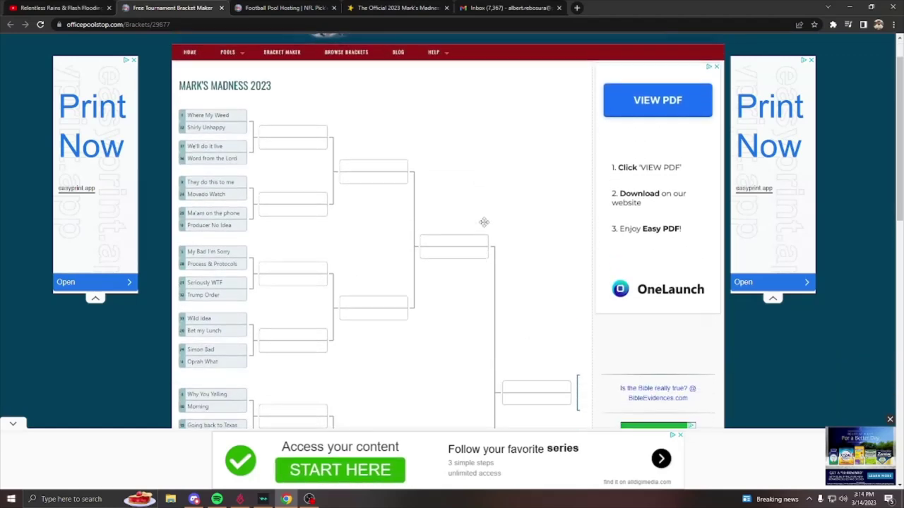
scroll(473, 220, down, 8)
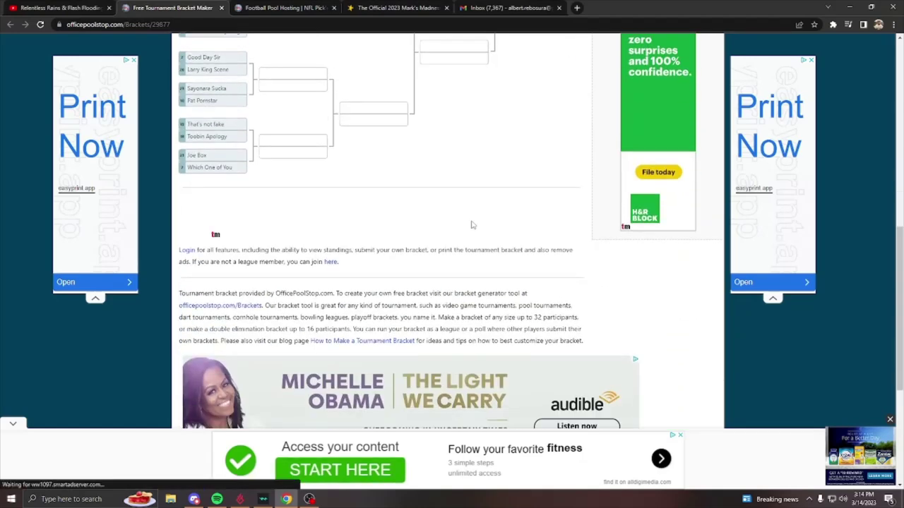
scroll(468, 299, up, 7)
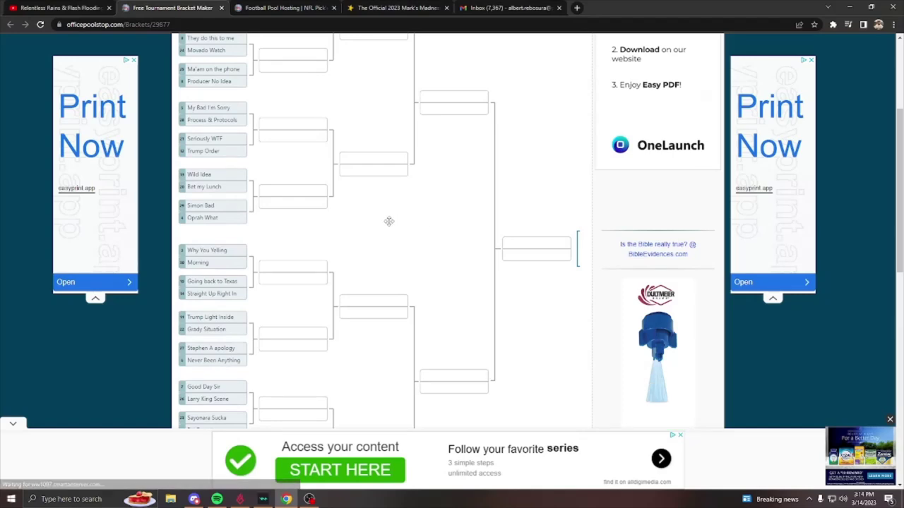
scroll(304, 235, down, 4)
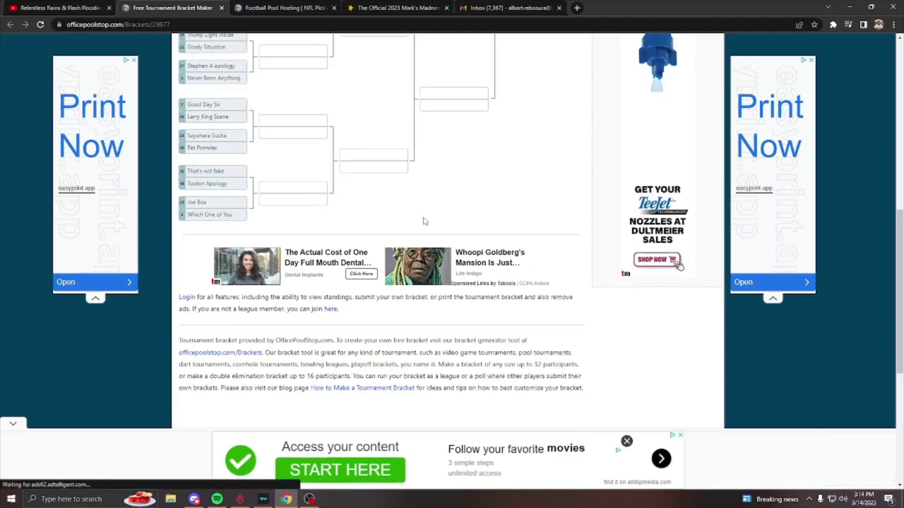
scroll(423, 217, up, 3)
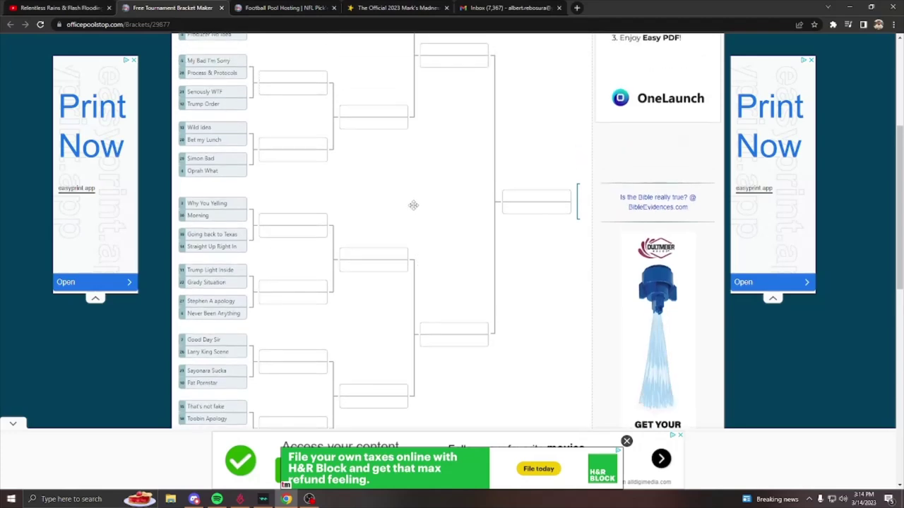
scroll(411, 198, down, 1)
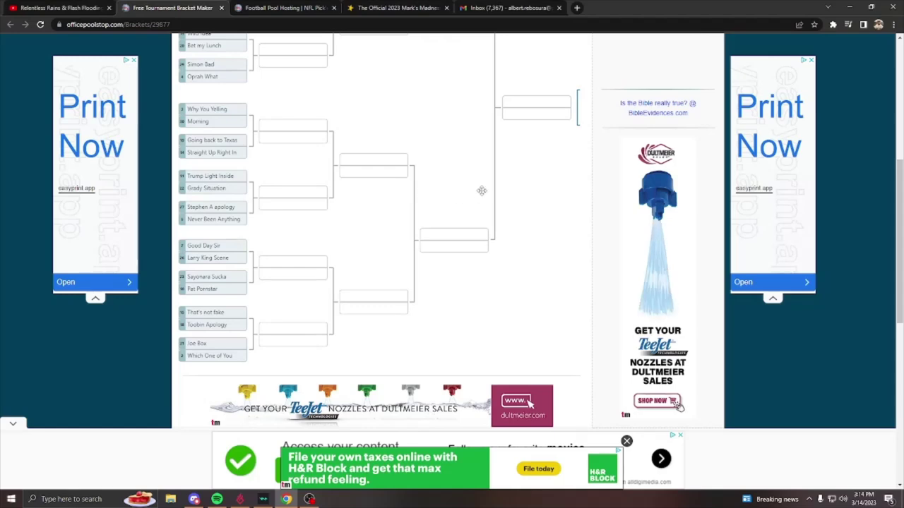
scroll(481, 191, down, 4)
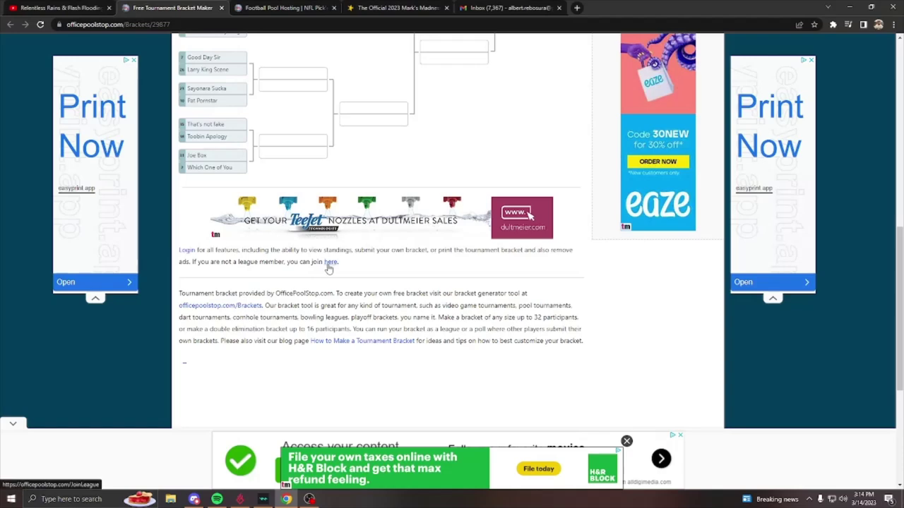
Go to the league-join page and close the duplicate OfficePoolStop and email inbox tabs
click(328, 266)
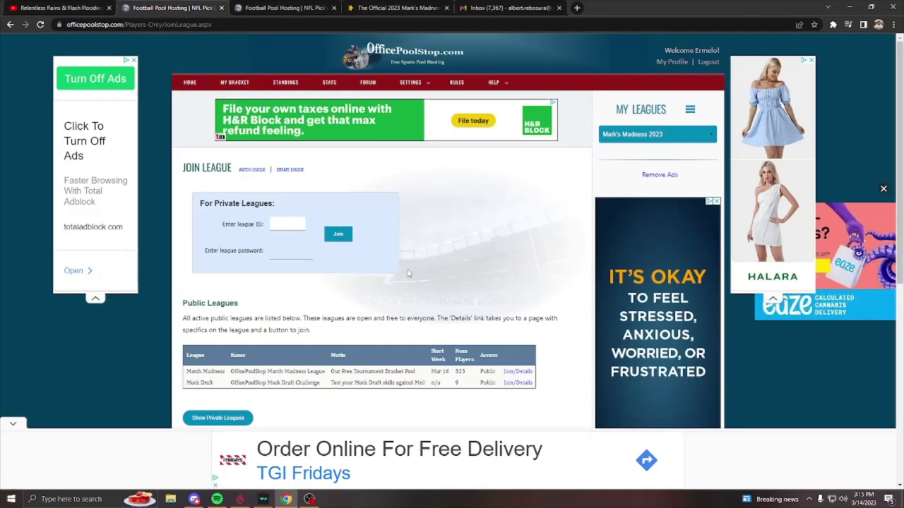
scroll(408, 268, down, 1)
scroll(408, 268, up, 1)
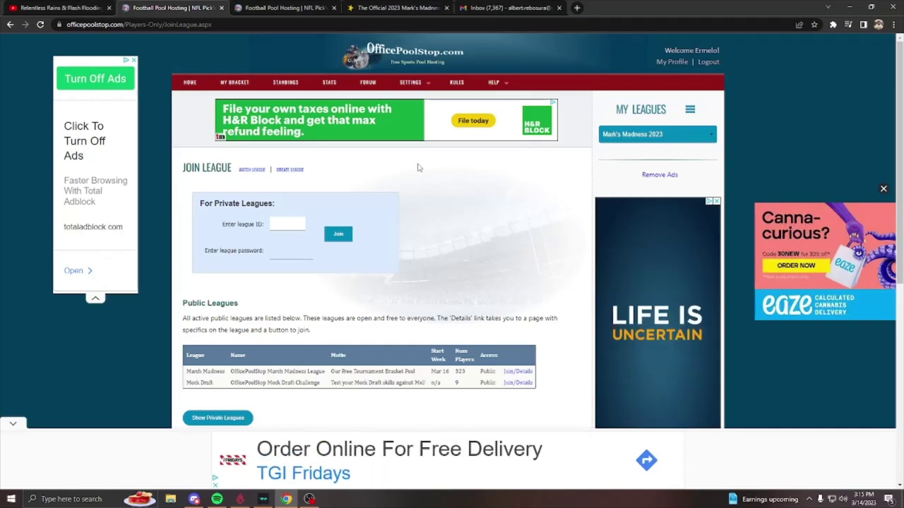
click(78, 9)
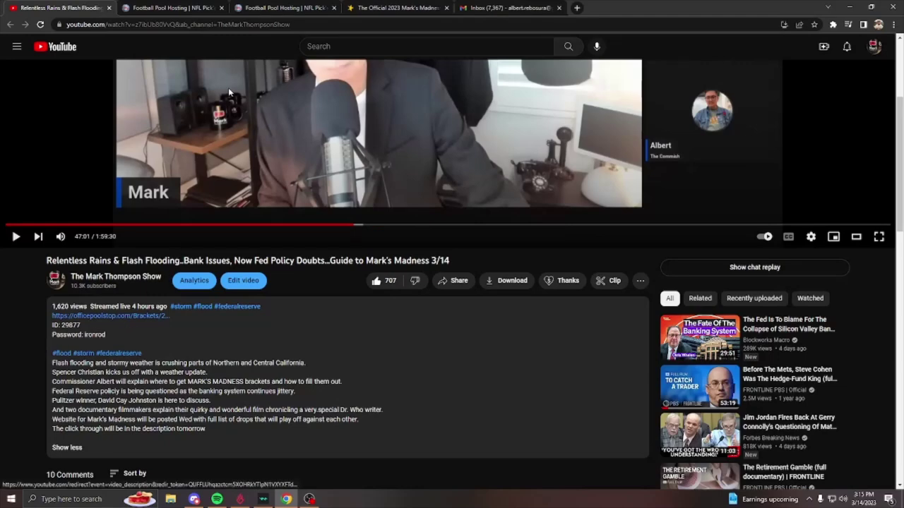
click(183, 10)
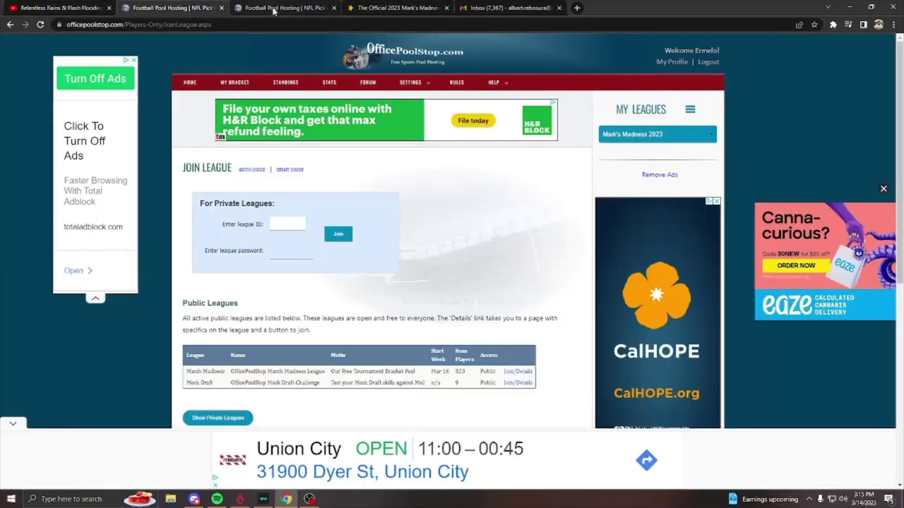
click(308, 9)
key(ctrl+w)
key(ctrl+shift+Tab)
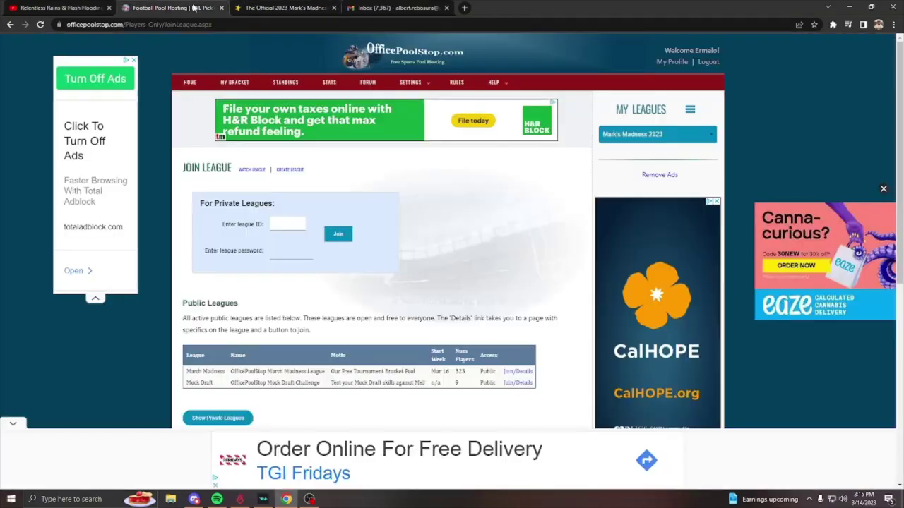
click(445, 7)
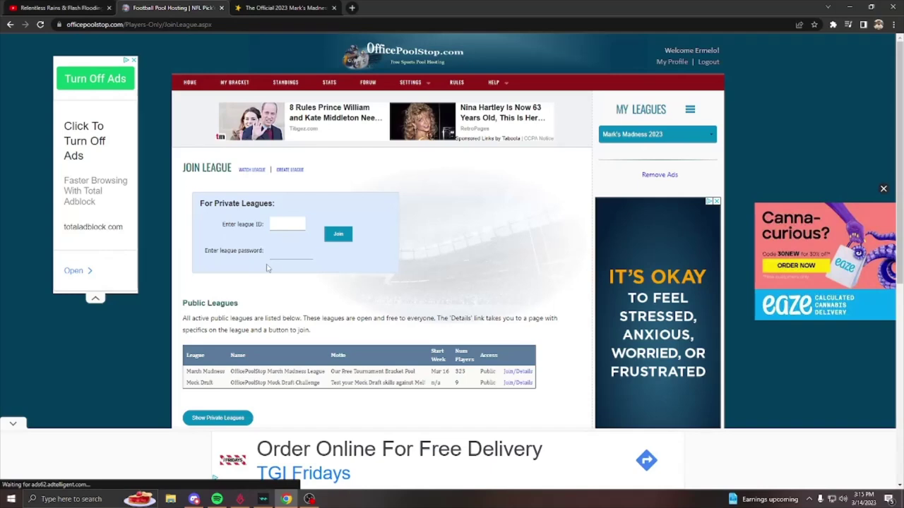
Try joining the private league with its ID and password, then open your own bracket
click(284, 221)
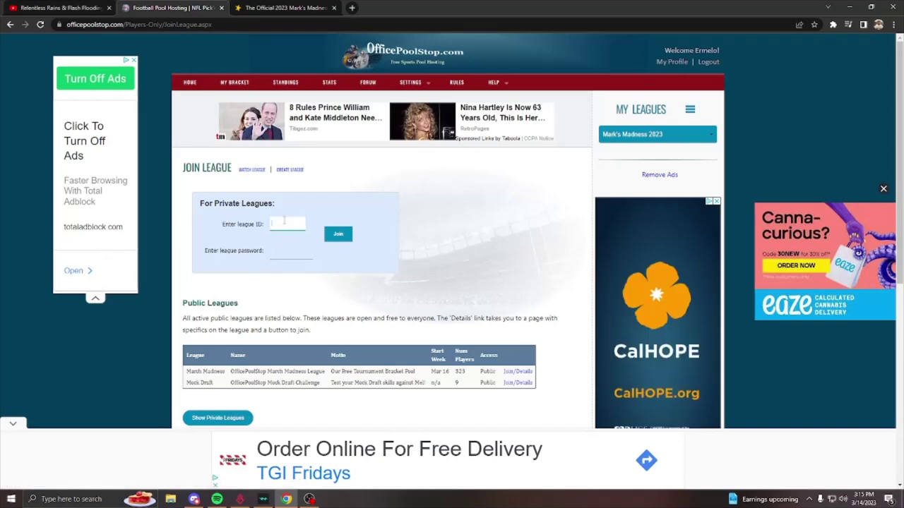
text(29879)
click(281, 254)
text(•••••)
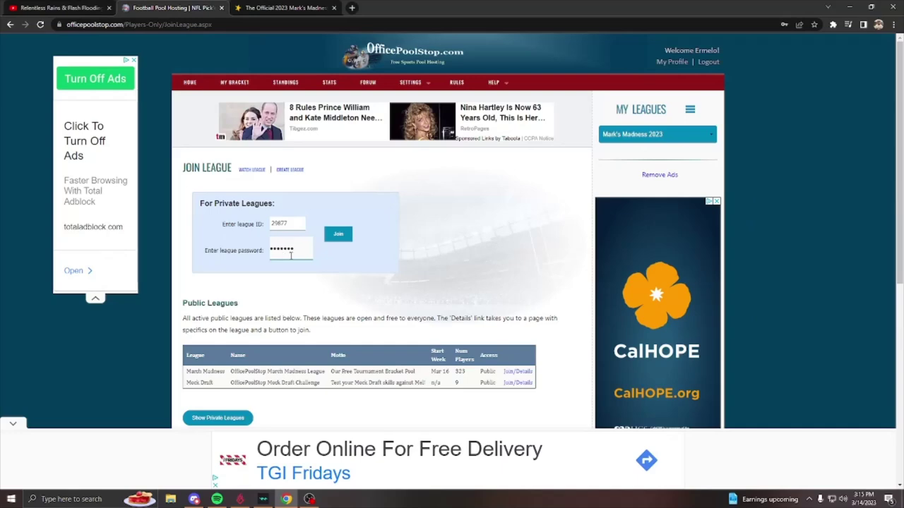
click(338, 238)
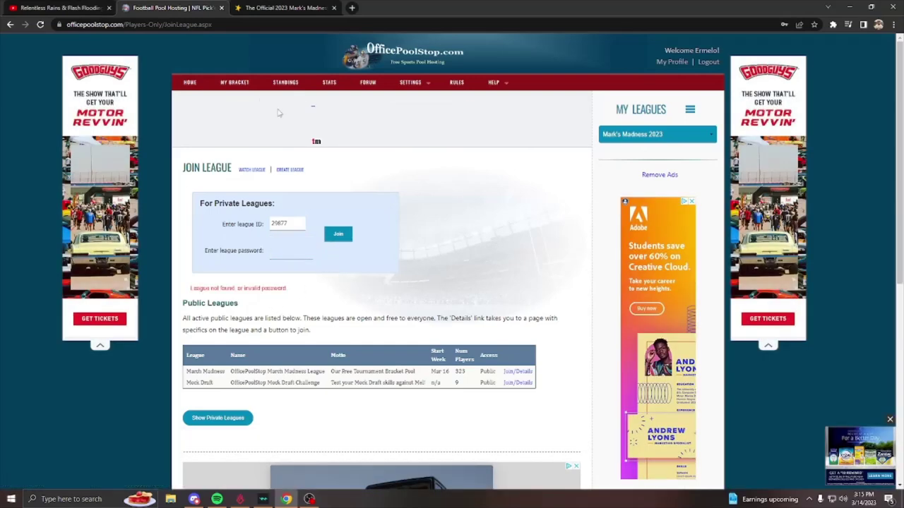
click(240, 85)
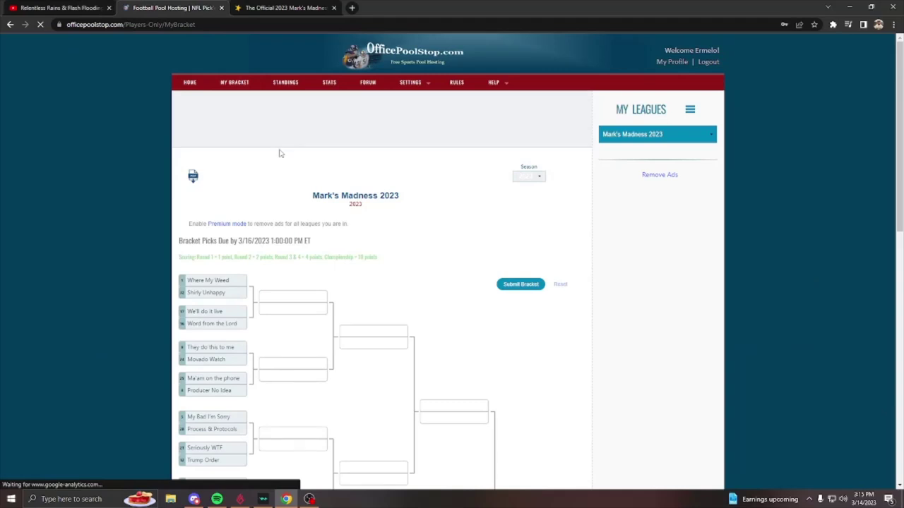
Advance Where My Weed, We'll do it live, Movado Watch and Ma'am on the phone to round two
middle_click(409, 241)
scroll(409, 244, down, 1)
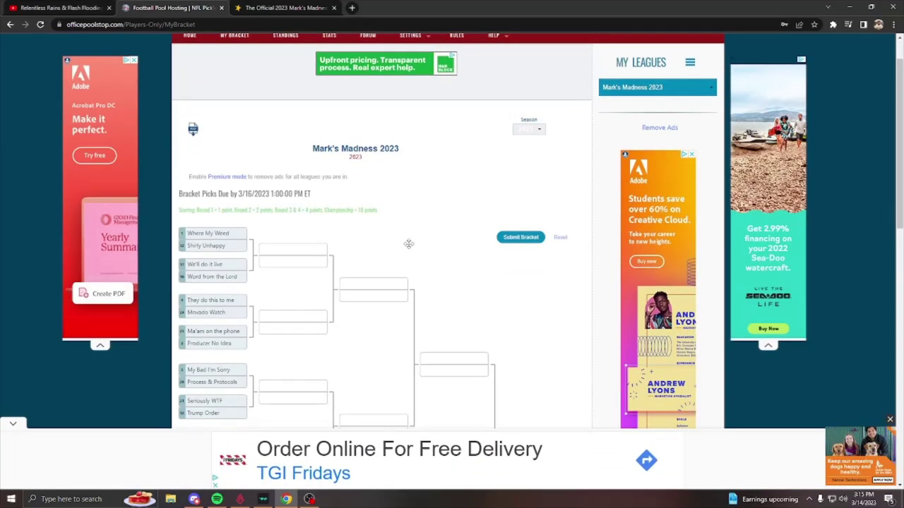
scroll(410, 245, down, 5)
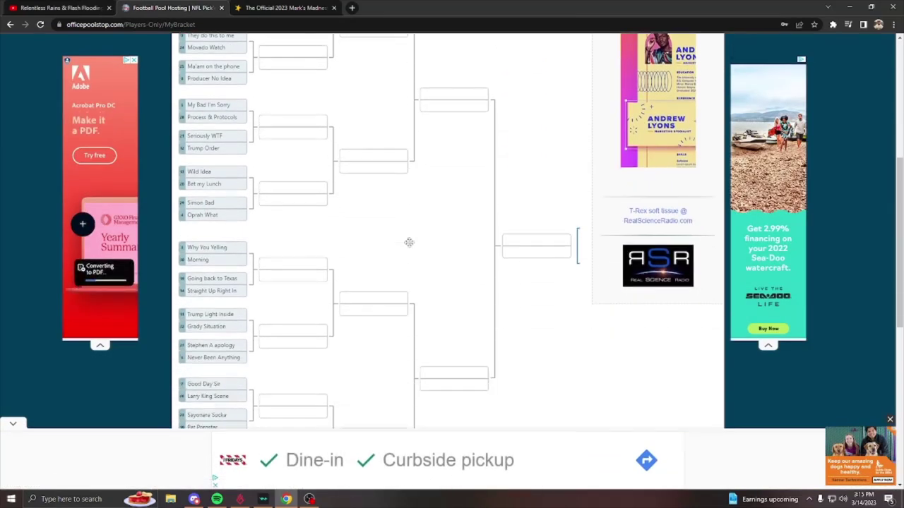
scroll(411, 247, down, 2)
scroll(382, 233, up, 6)
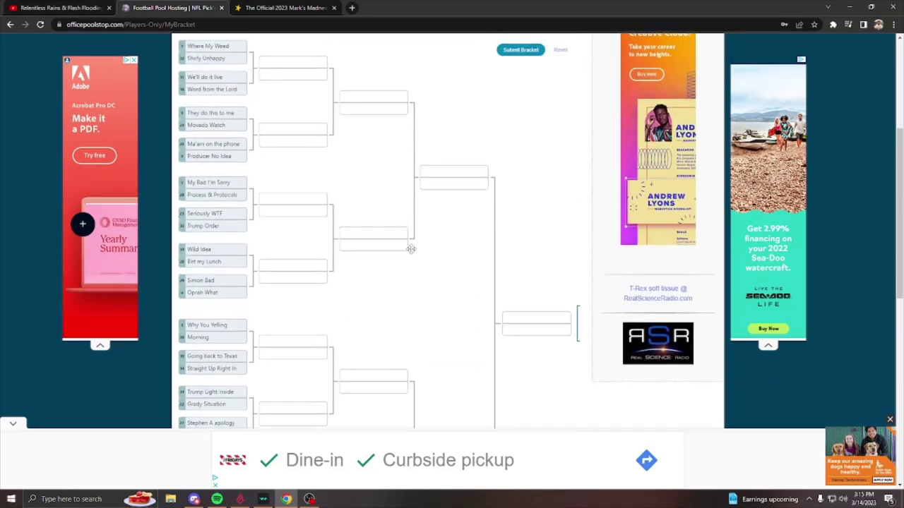
middle_click(373, 231)
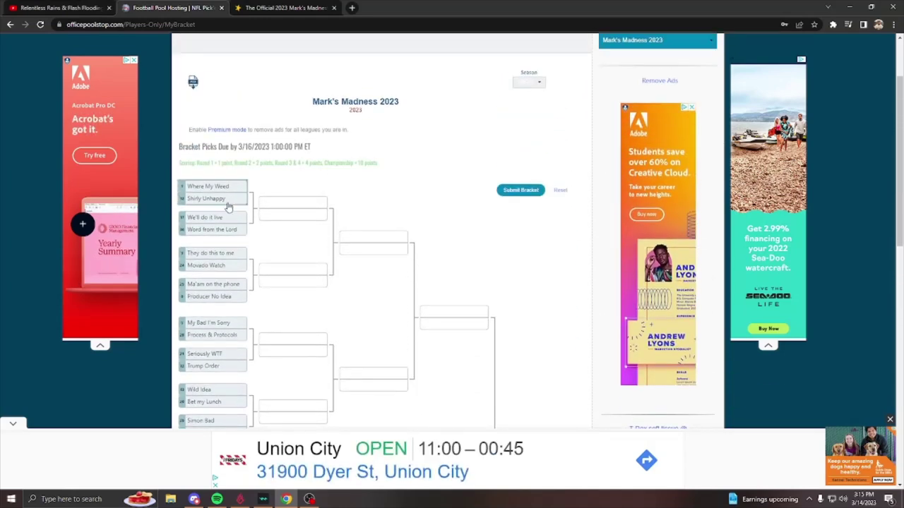
click(236, 185)
click(230, 218)
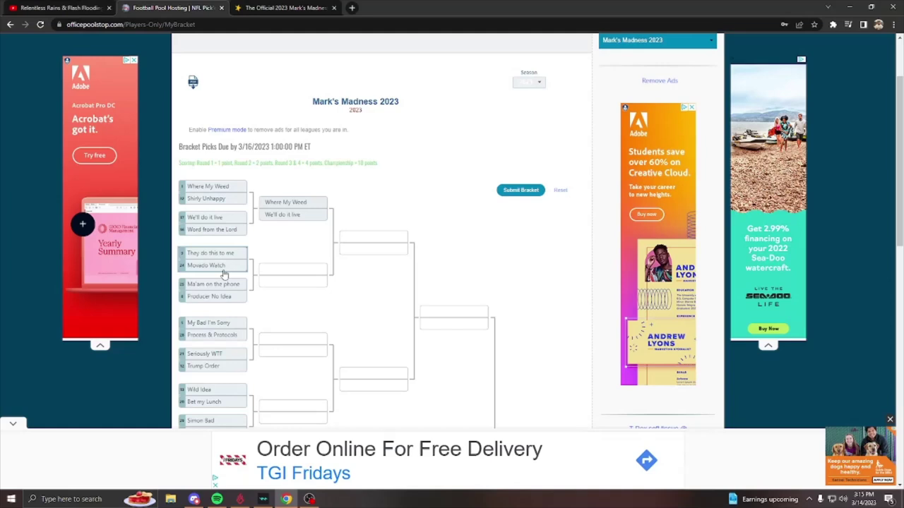
click(222, 264)
click(230, 285)
Advance Process & Protocols, Seriously WTF, Wild Idea and Simon Bad to round two
scroll(230, 285, down, 2)
click(224, 193)
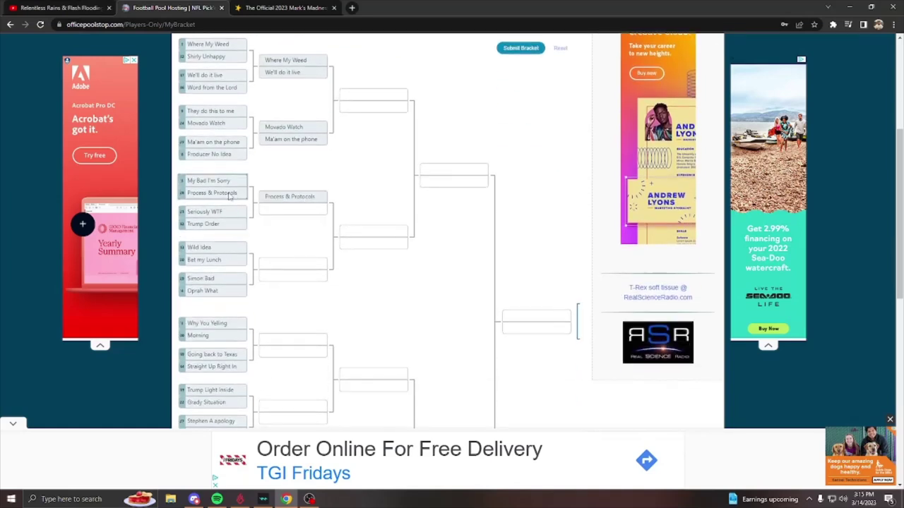
click(225, 217)
click(227, 253)
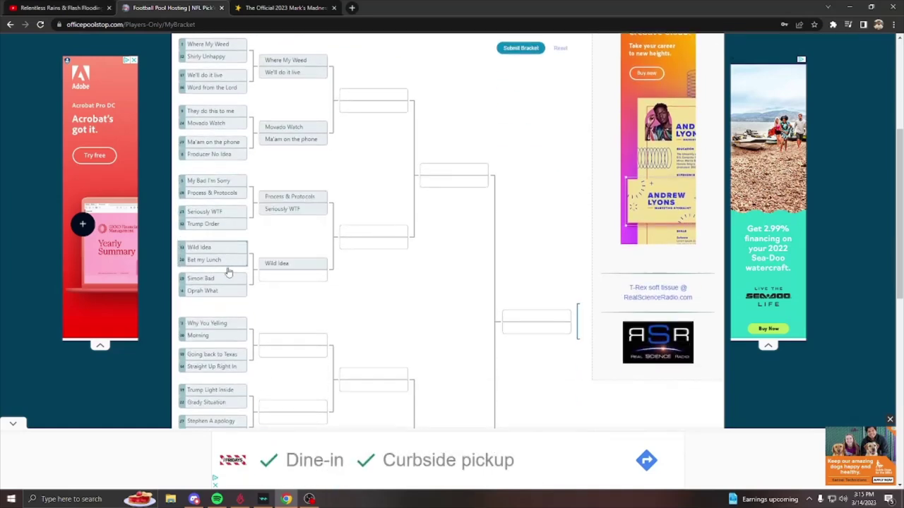
click(229, 282)
scroll(229, 285, down, 1)
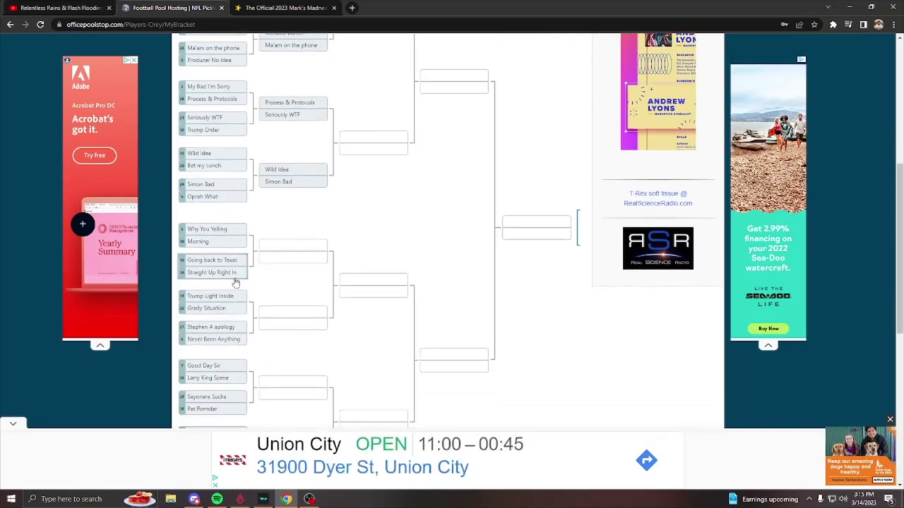
Check the Spreaker episode's 2023 Mark's Madness drop titles, then return to the bracket picks tab
click(261, 9)
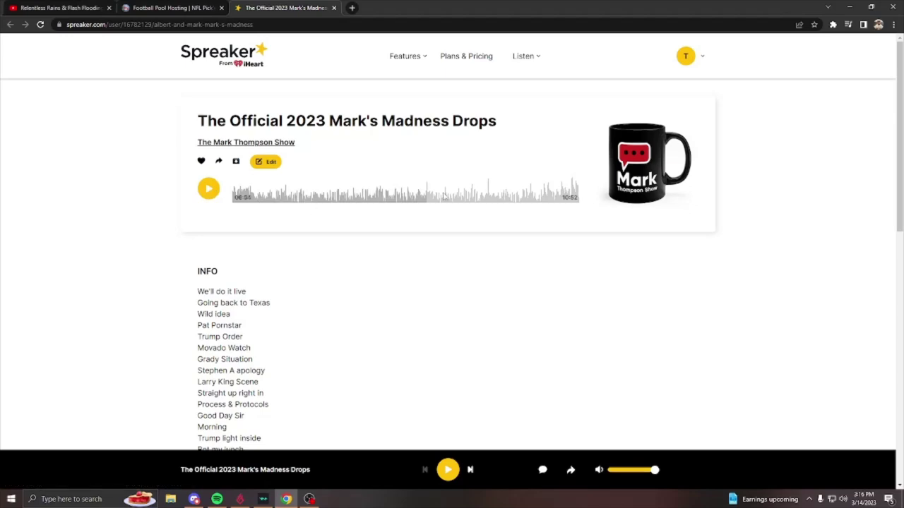
scroll(385, 233, down, 2)
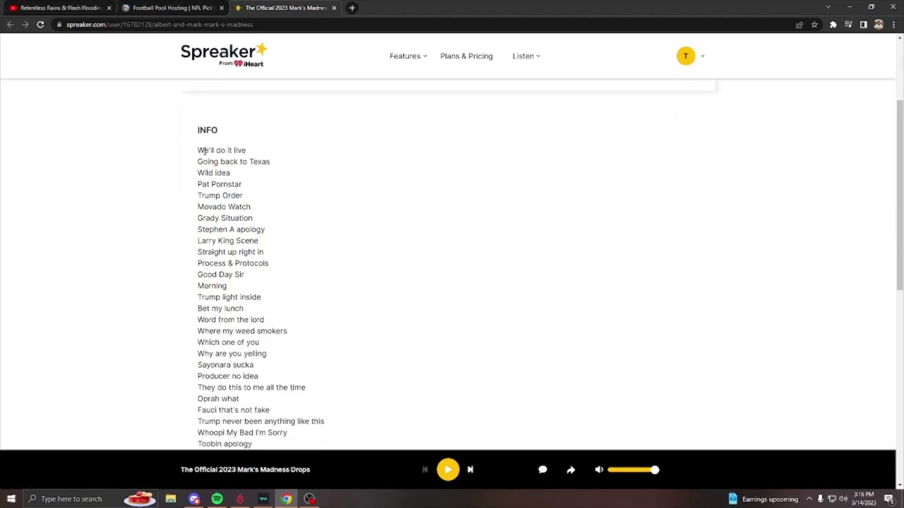
scroll(204, 151, down, 3)
scroll(282, 240, up, 1)
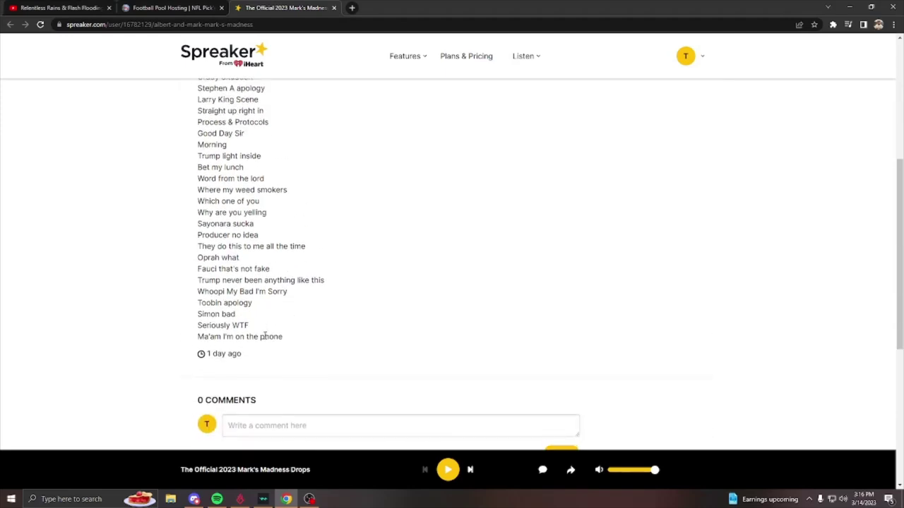
scroll(247, 297, up, 1)
scroll(233, 214, up, 3)
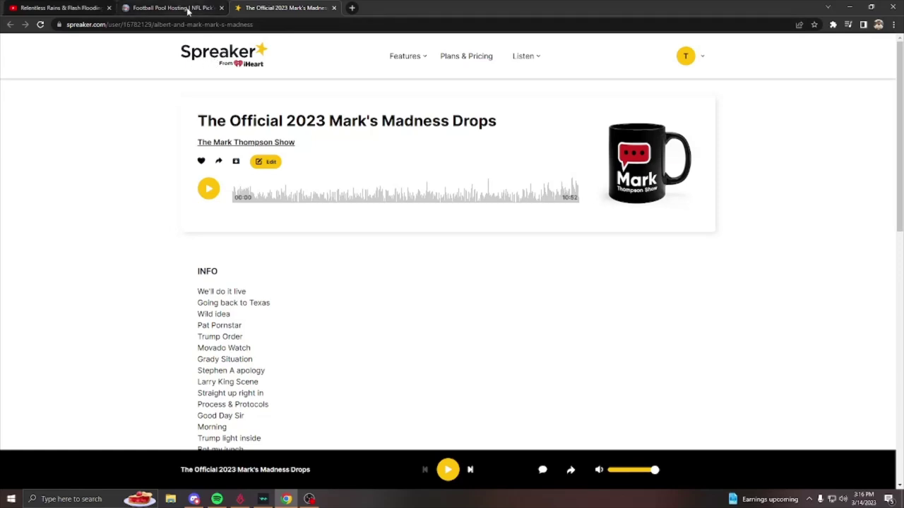
click(187, 9)
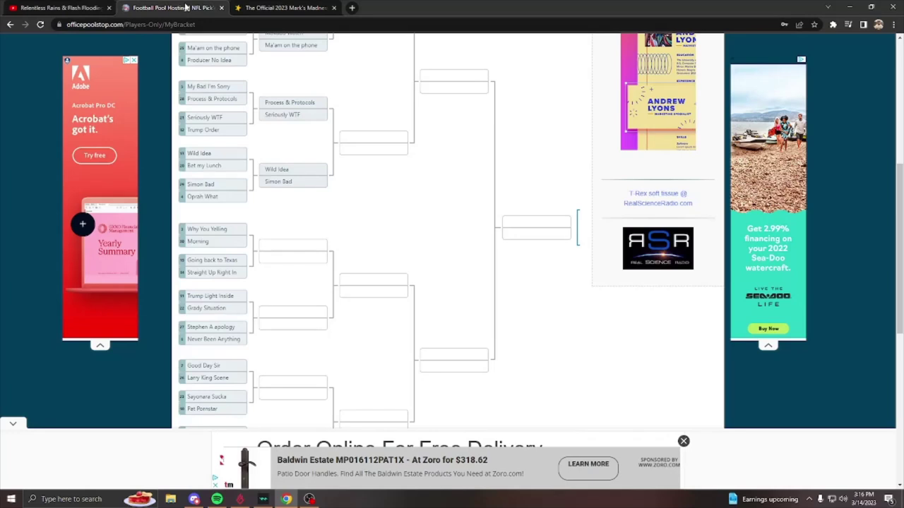
Advance Why You Yelling, Straight Up Right In, Grady Situation, Never Been Anything, Sayonara Sucka, Larry King Scene, That's not fake and Joe Box to round two
click(232, 232)
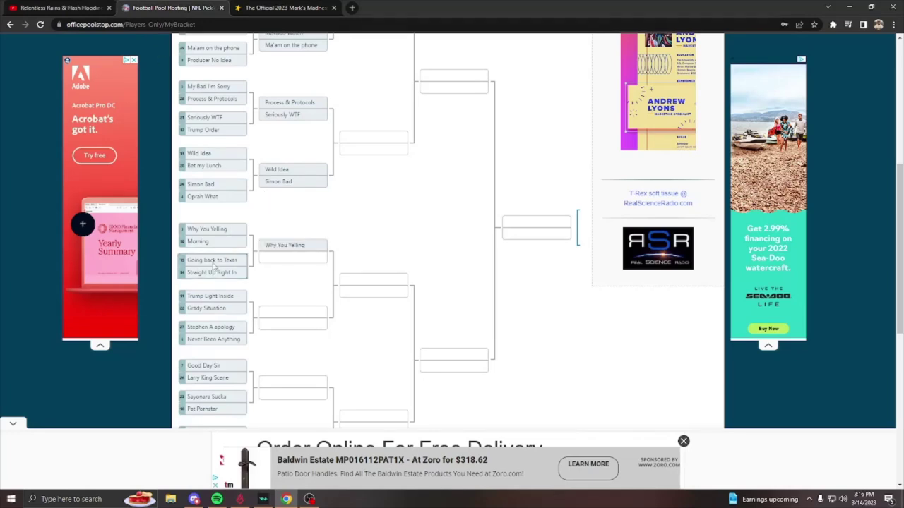
click(215, 275)
scroll(226, 261, down, 2)
click(214, 198)
click(206, 167)
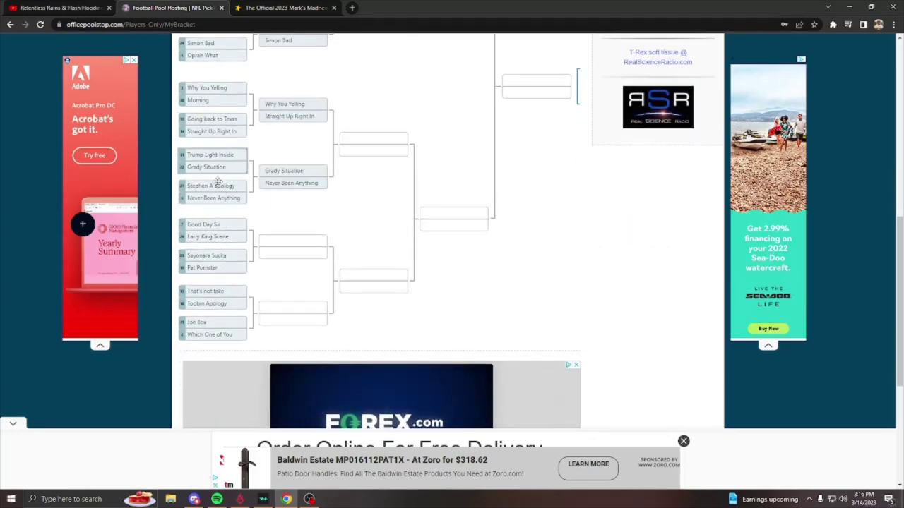
click(208, 255)
click(212, 237)
click(208, 291)
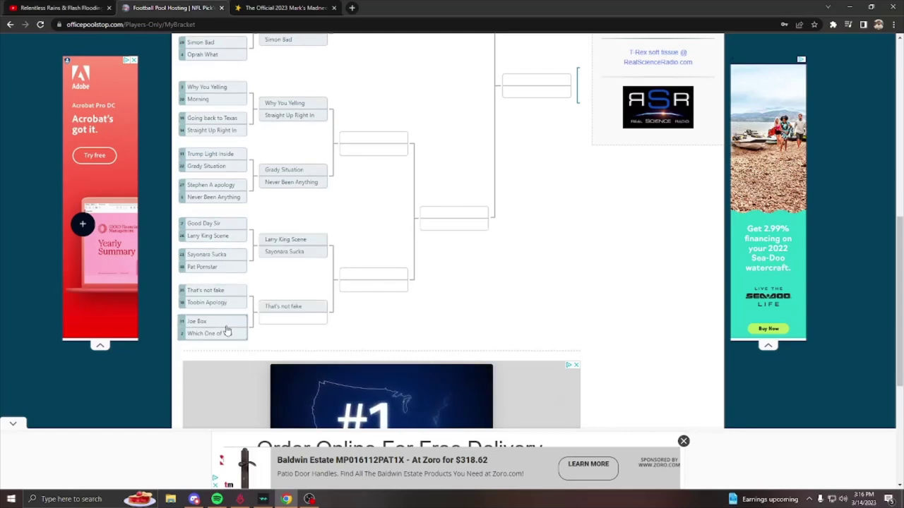
click(202, 321)
Swap Larry King Scene for Good Day Sir; send Joe Box, Sayonara Sucka, Never Been Anything, Straight Up Right In to round three
click(277, 320)
click(212, 225)
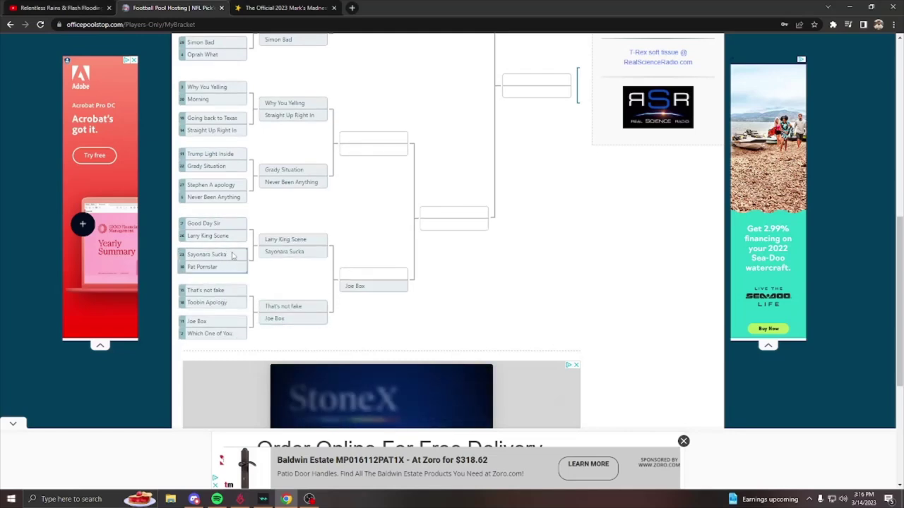
click(283, 251)
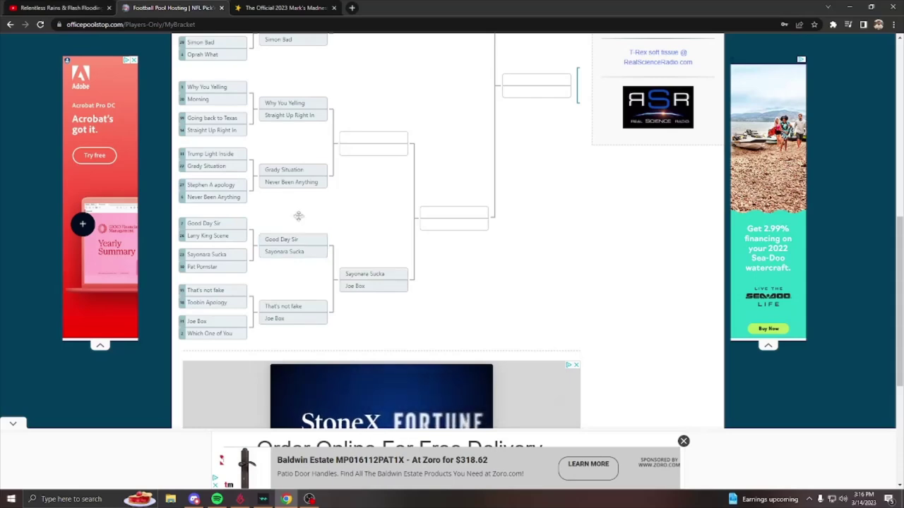
click(291, 182)
click(290, 115)
scroll(337, 149, up, 2)
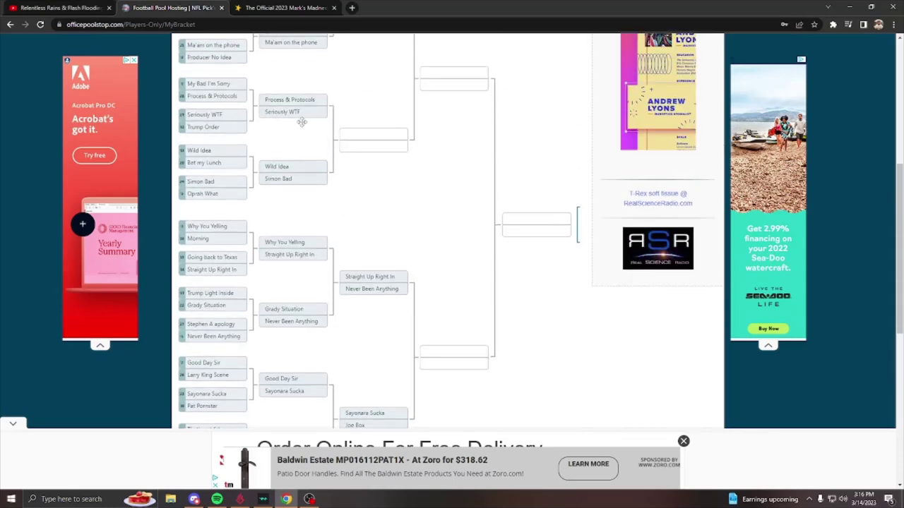
scroll(304, 168, up, 2)
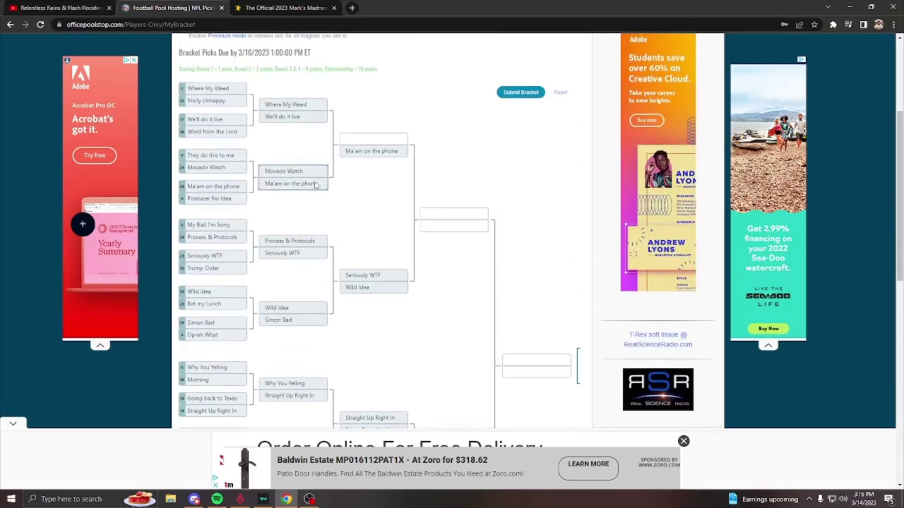
Send Where My Weed and Seriously WTF into the semifinals and pan over to the Champion box
click(365, 138)
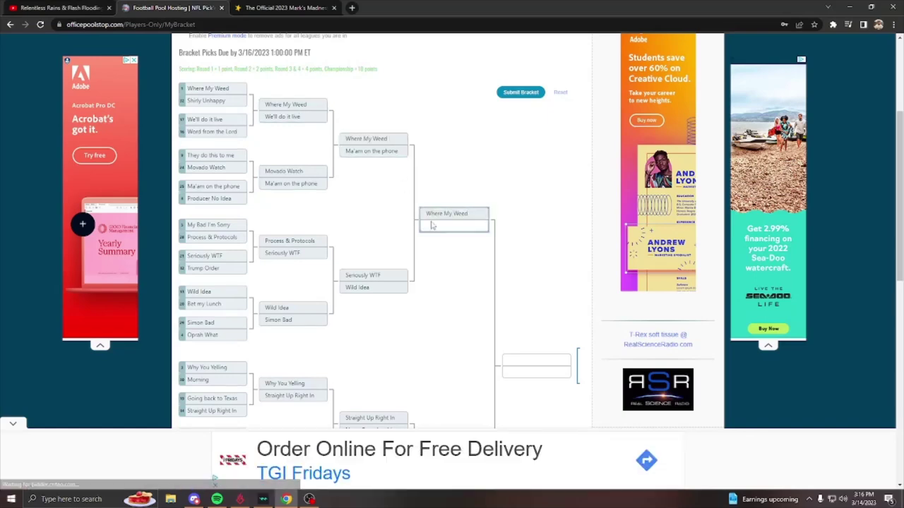
click(363, 275)
scroll(402, 257, down, 3)
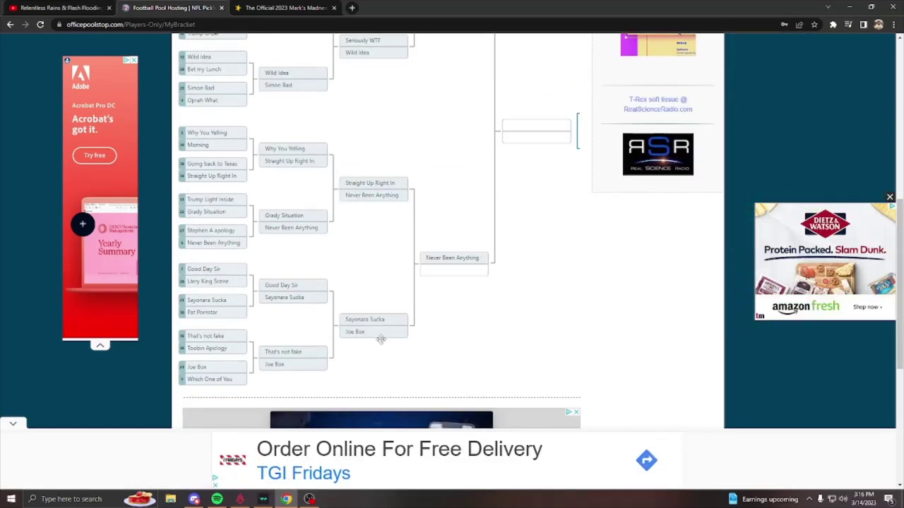
drag(512, 271, 450, 221)
scroll(384, 215, up, 3)
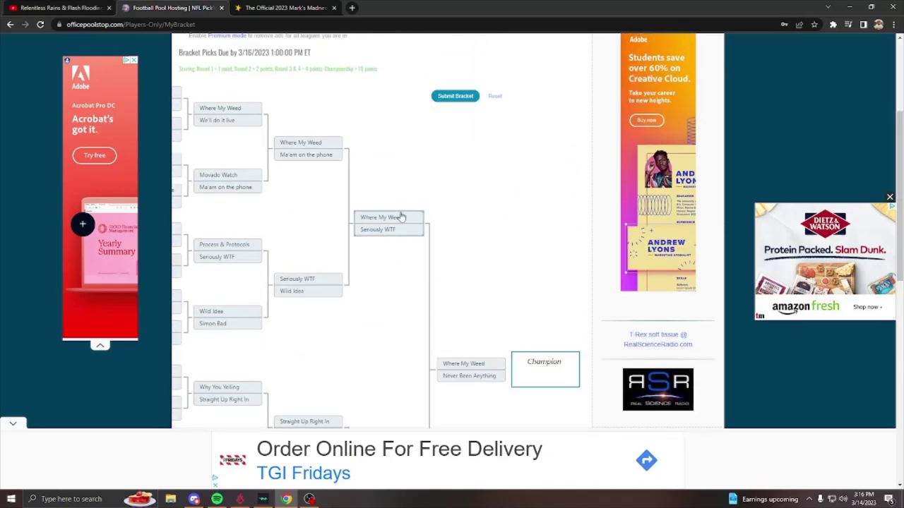
scroll(470, 321, down, 1)
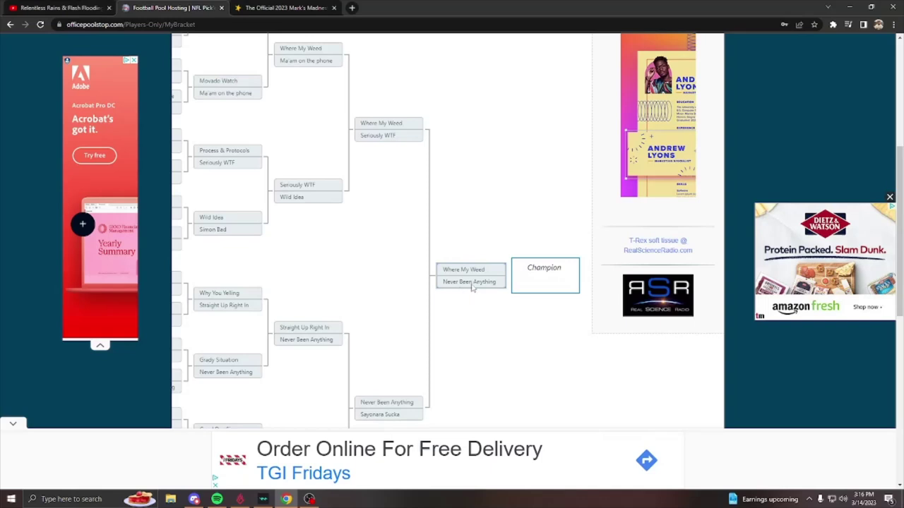
scroll(515, 329, up, 3)
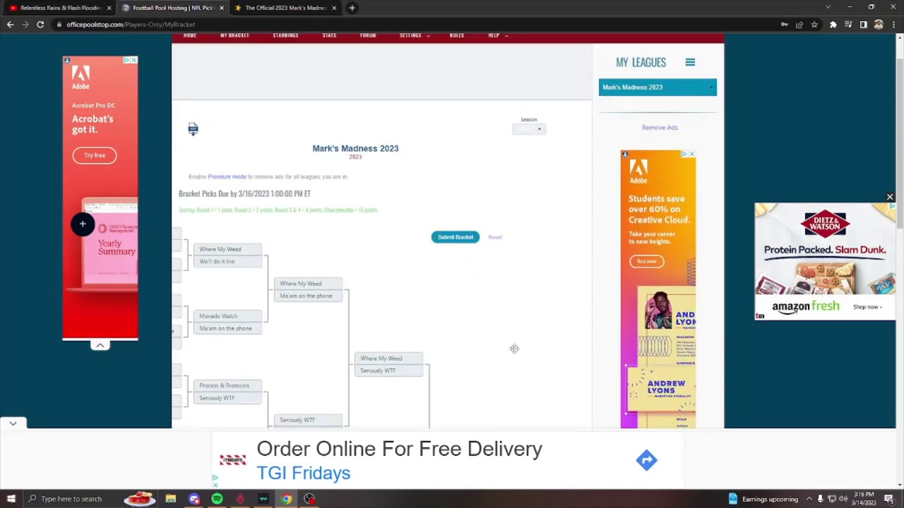
scroll(514, 349, down, 2)
scroll(507, 343, left, 1)
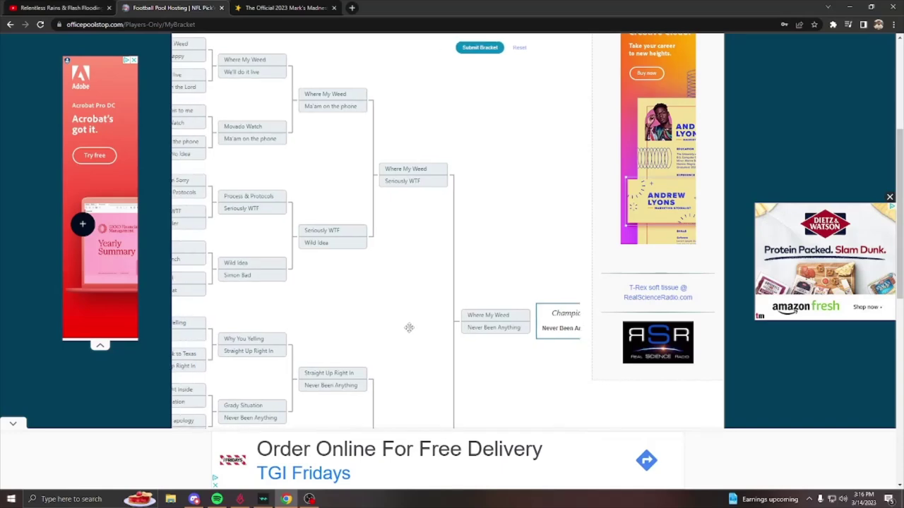
scroll(523, 221, up, 2)
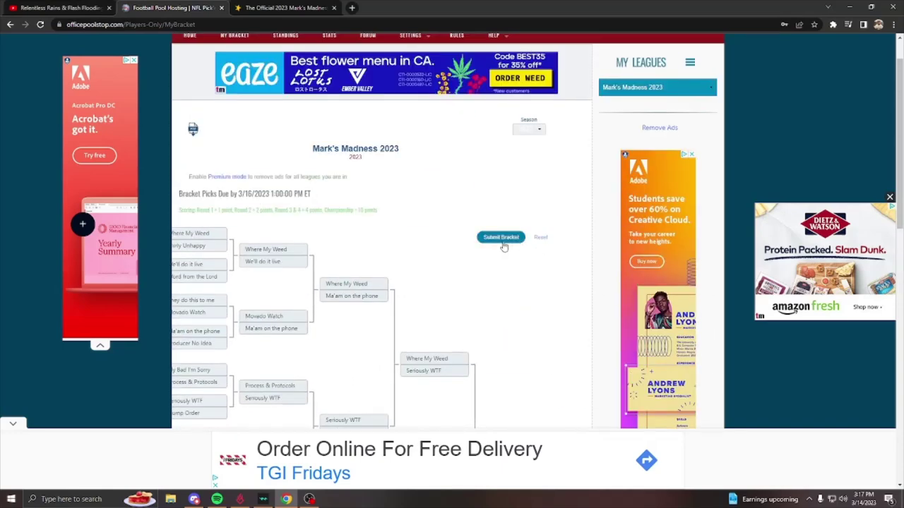
Submit the bracket and close the 'Bracket Picks Submitted!' confirmation
click(502, 243)
scroll(502, 272, down, 2)
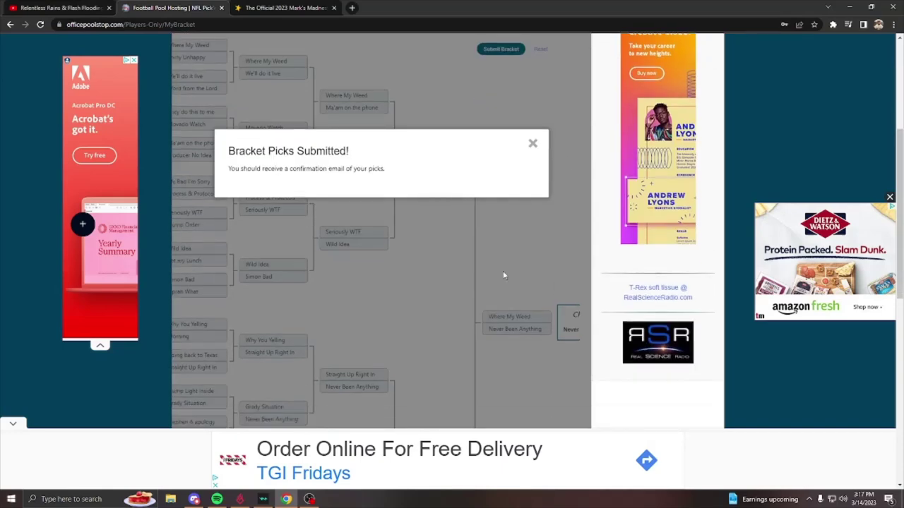
click(532, 154)
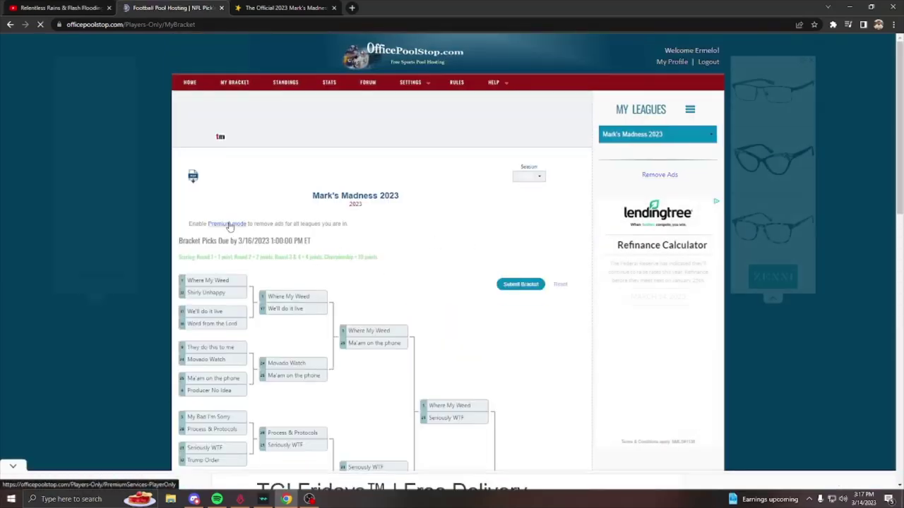
scroll(437, 261, down, 6)
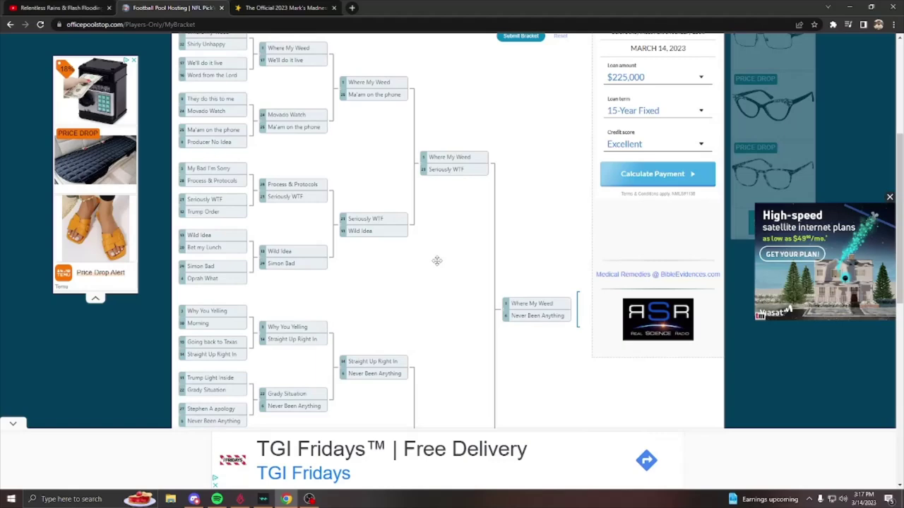
scroll(438, 262, up, 6)
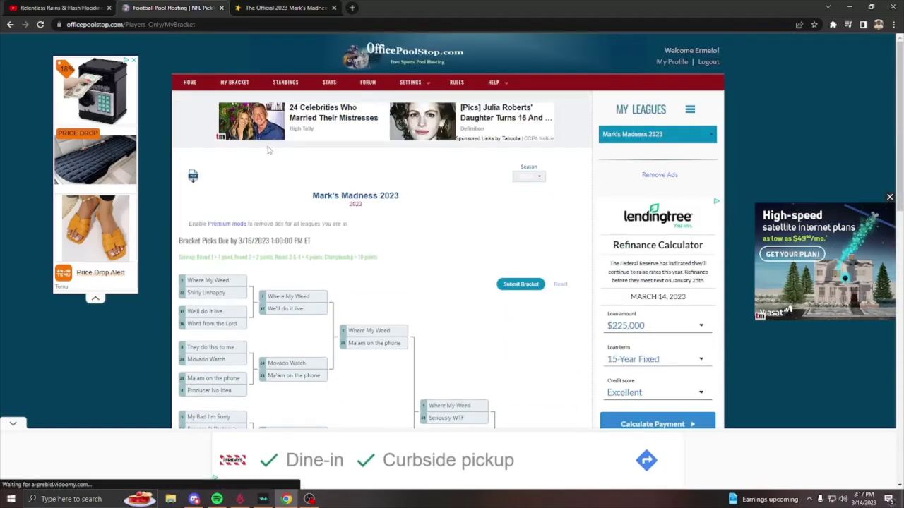
Open STANDINGS and review the leaderboard, where every player has zero points
click(285, 82)
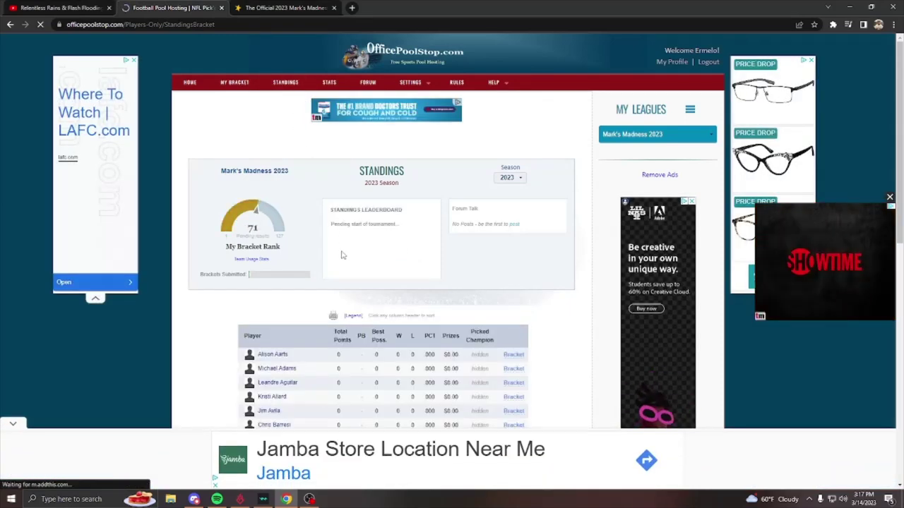
scroll(424, 271, down, 2)
scroll(425, 270, down, 3)
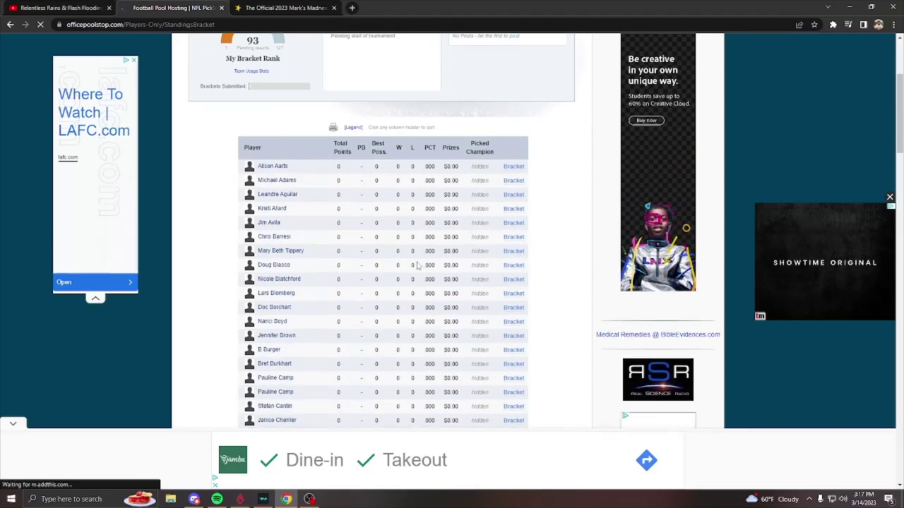
scroll(423, 189, down, 6)
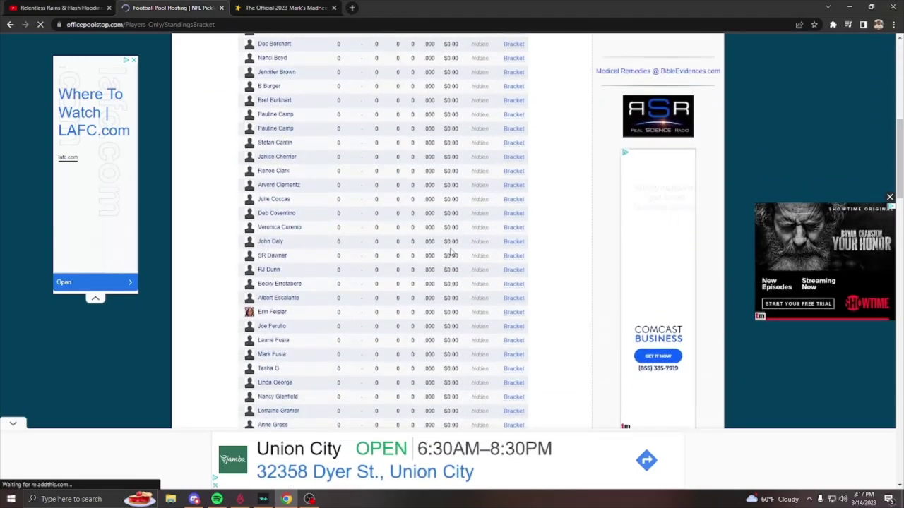
scroll(446, 253, down, 5)
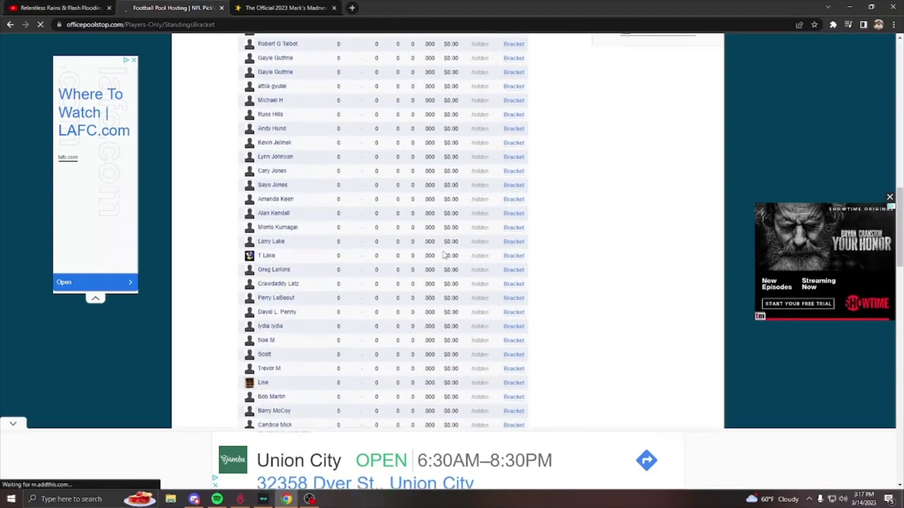
scroll(485, 293, up, 6)
scroll(484, 293, up, 10)
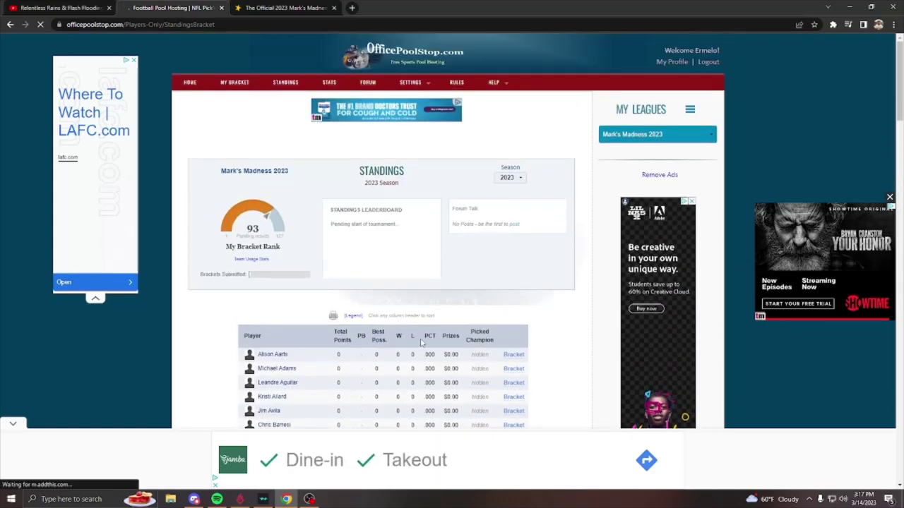
scroll(423, 338, down, 2)
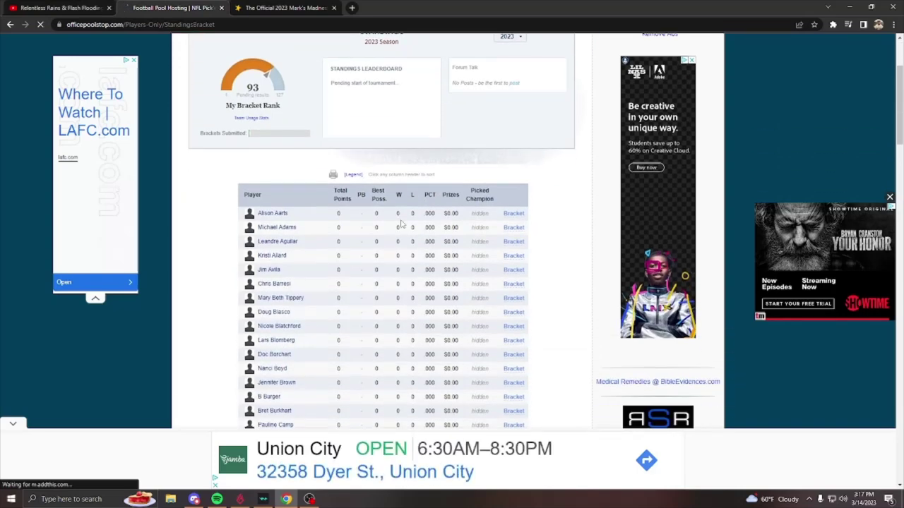
scroll(428, 283, down, 3)
scroll(429, 279, up, 3)
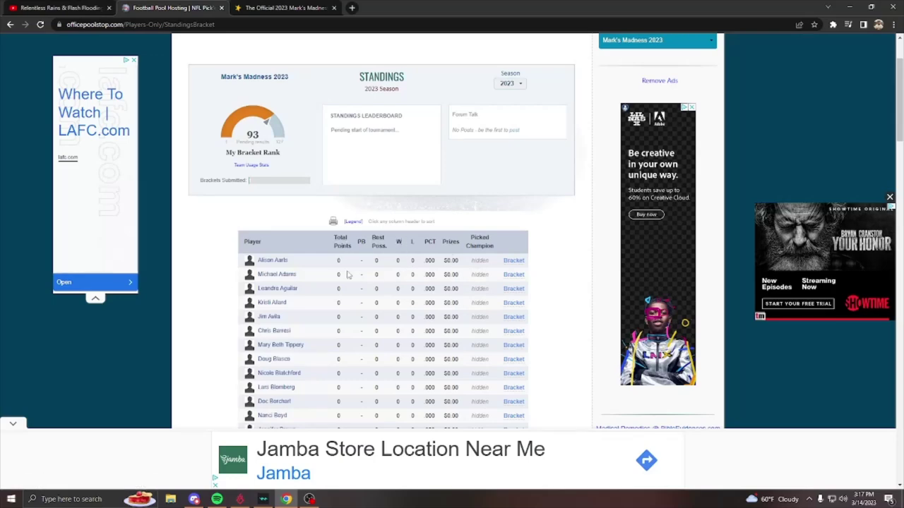
scroll(514, 282, down, 1)
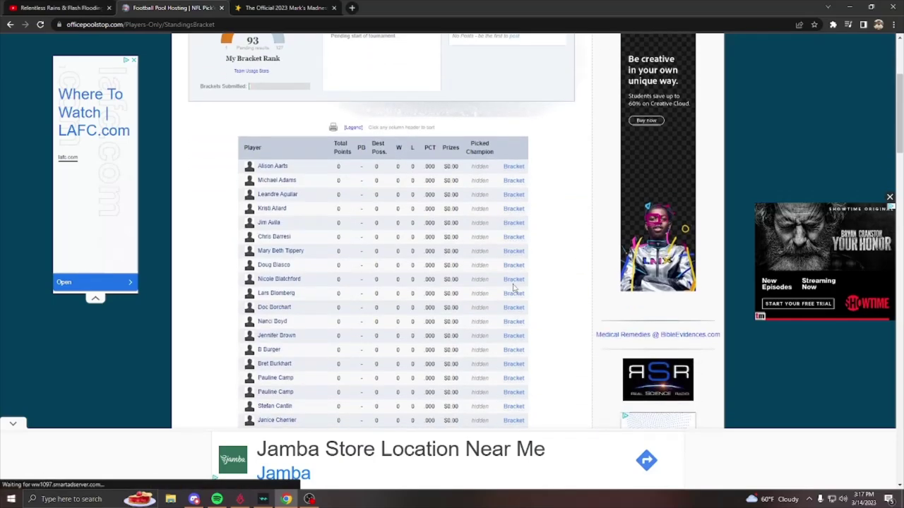
scroll(545, 345, up, 2)
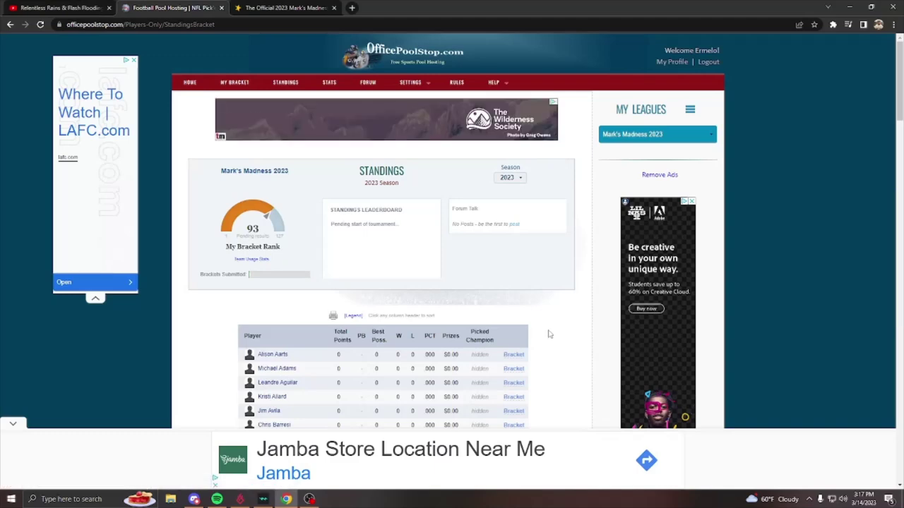
scroll(549, 334, down, 2)
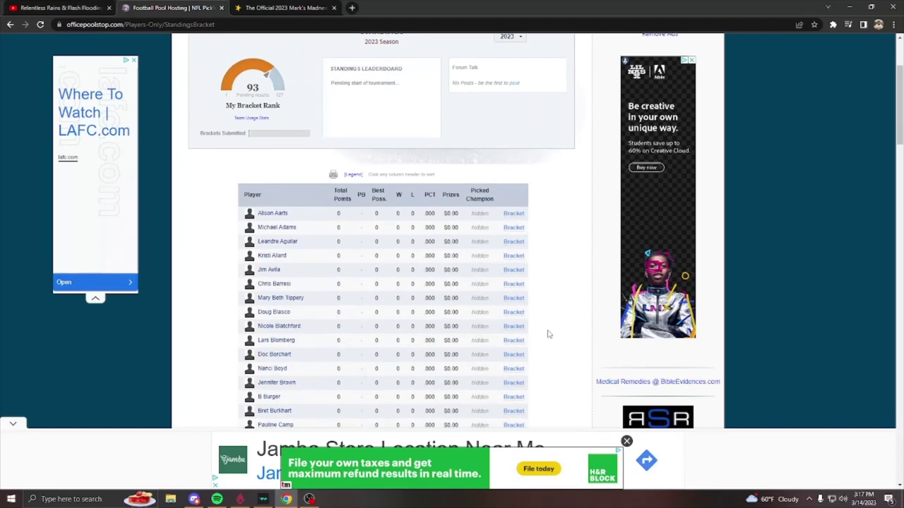